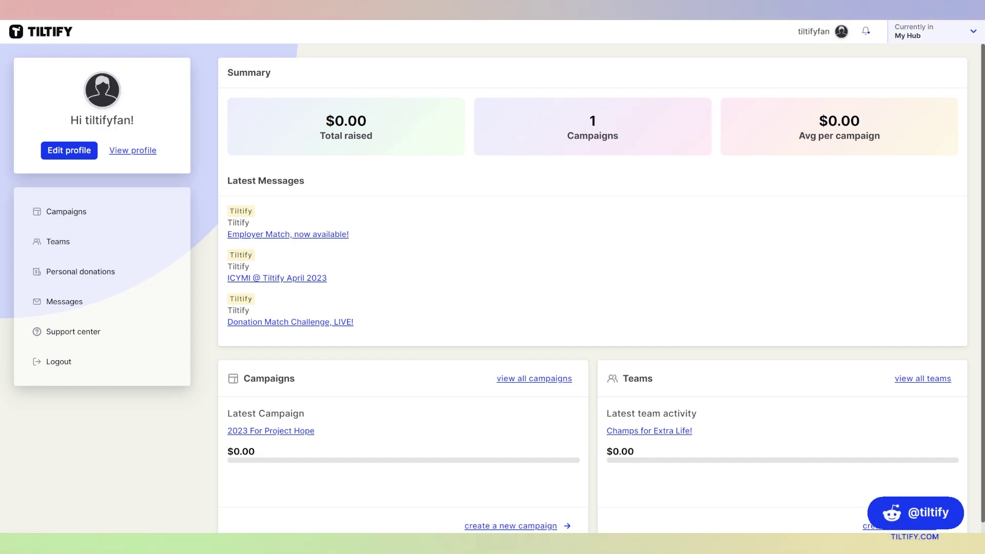
# Open the Overlays page of the 2023 For Project Hope campaign
pyautogui.click(290, 432)
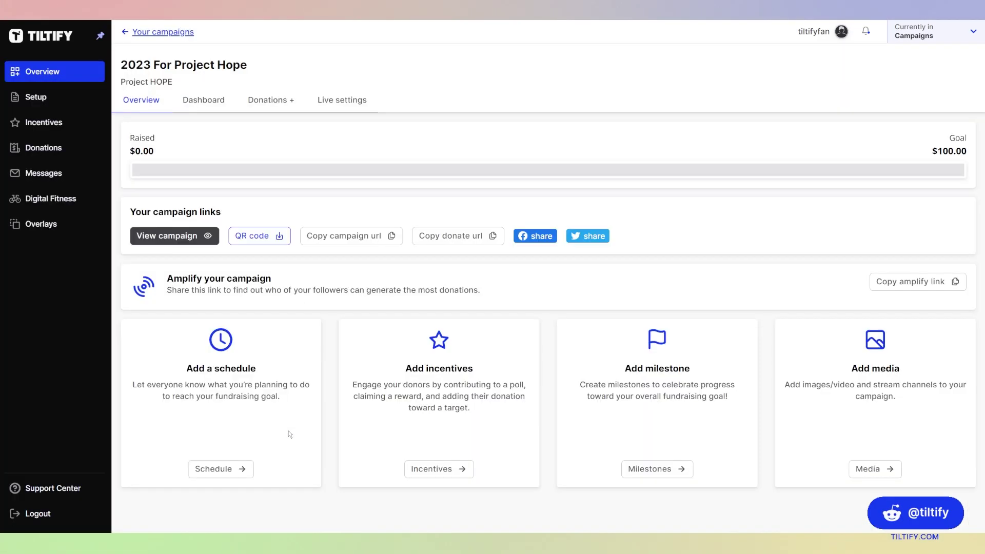
pyautogui.click(67, 223)
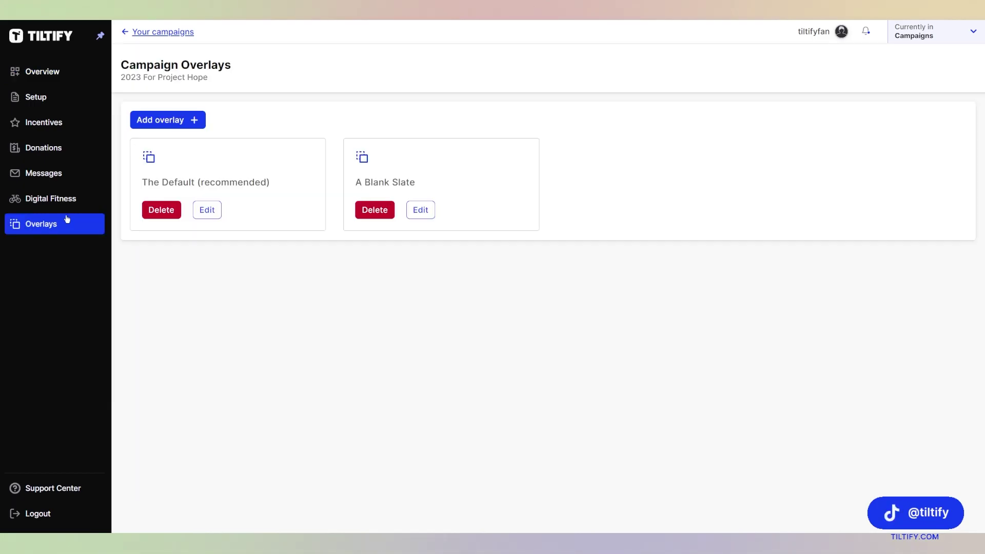
pyautogui.click(193, 119)
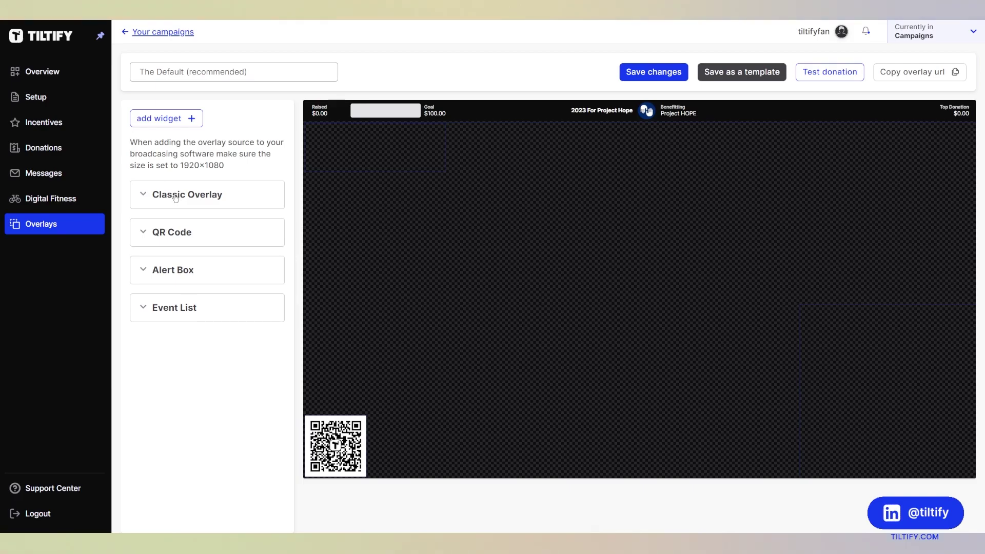
pyautogui.click(182, 263)
pyautogui.click(353, 159)
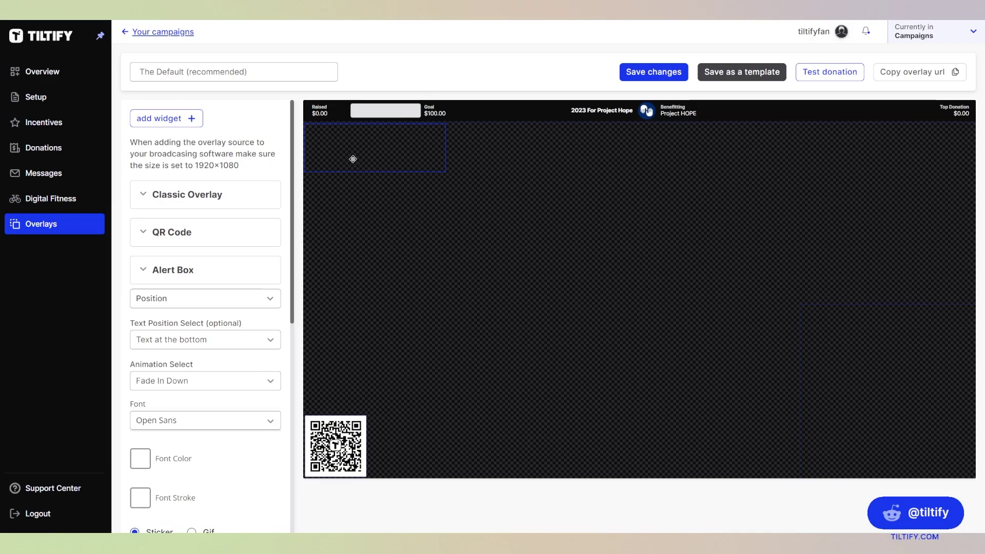
pyautogui.click(134, 311)
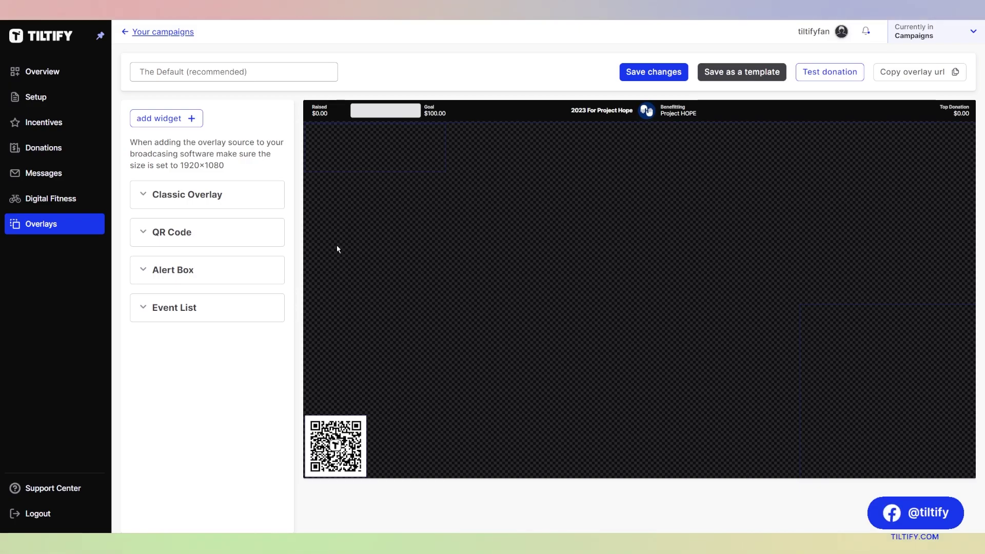
# Delete the Classic Overlay, QR Code, Alert Box and Event List widgets from the Default overlay
pyautogui.click(138, 197)
pyautogui.scroll(-3, 226, 306)
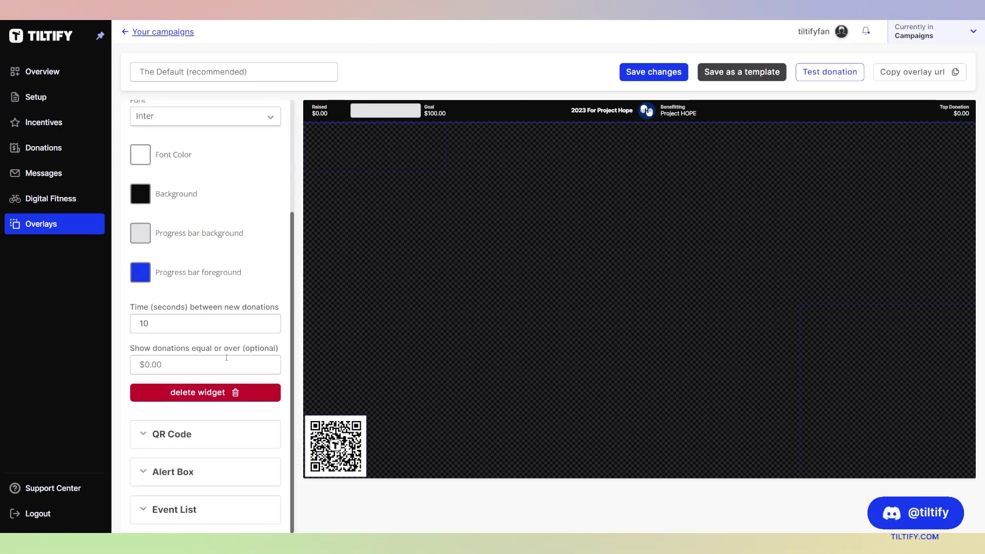
pyautogui.click(233, 394)
pyautogui.click(143, 196)
pyautogui.click(203, 256)
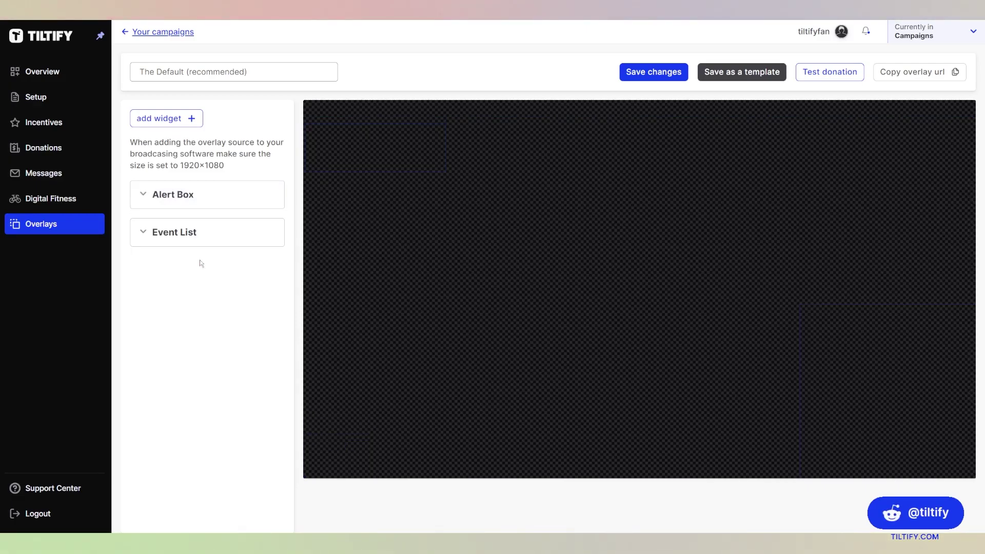
pyautogui.click(151, 207)
pyautogui.scroll(-5, 222, 417)
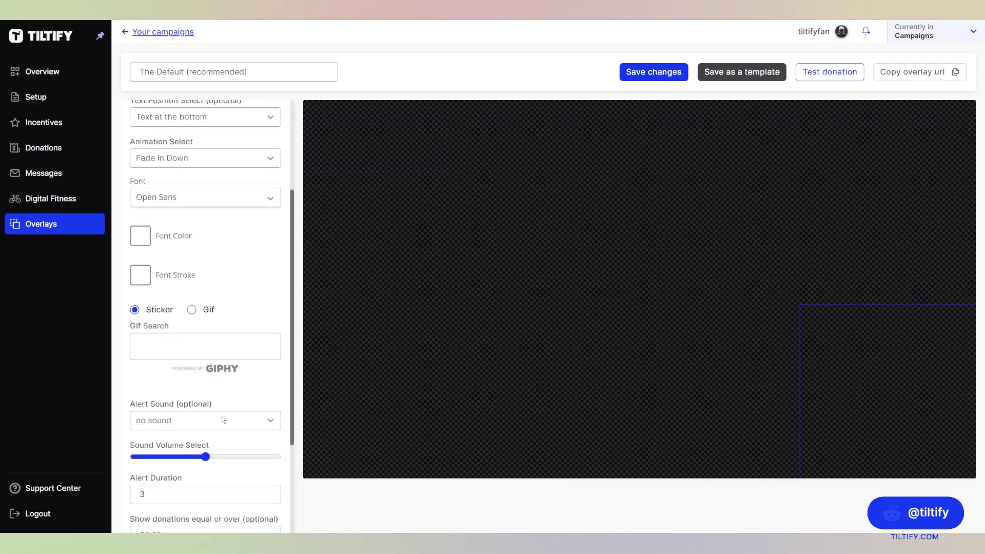
pyautogui.scroll(-3, 194, 443)
pyautogui.click(204, 467)
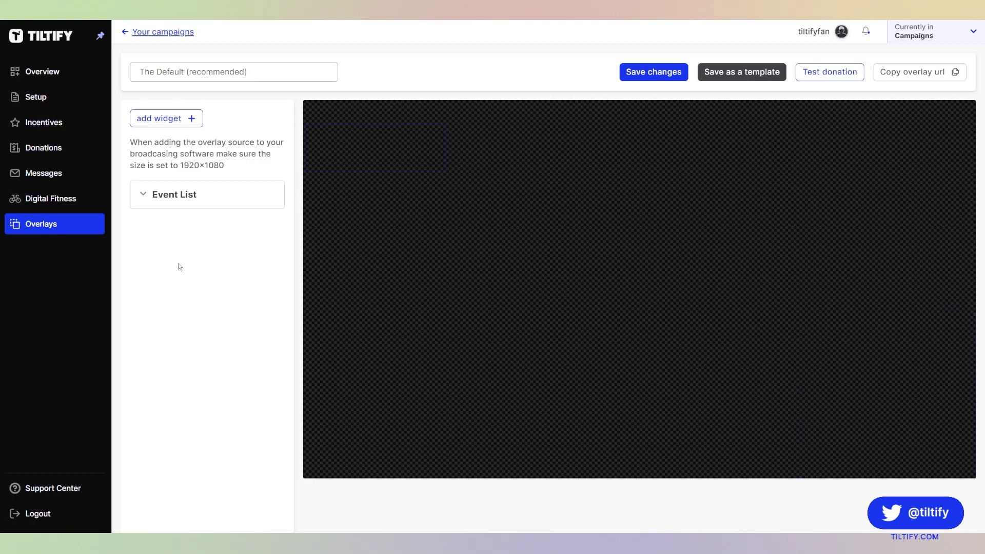
pyautogui.click(143, 194)
pyautogui.scroll(-6, 228, 448)
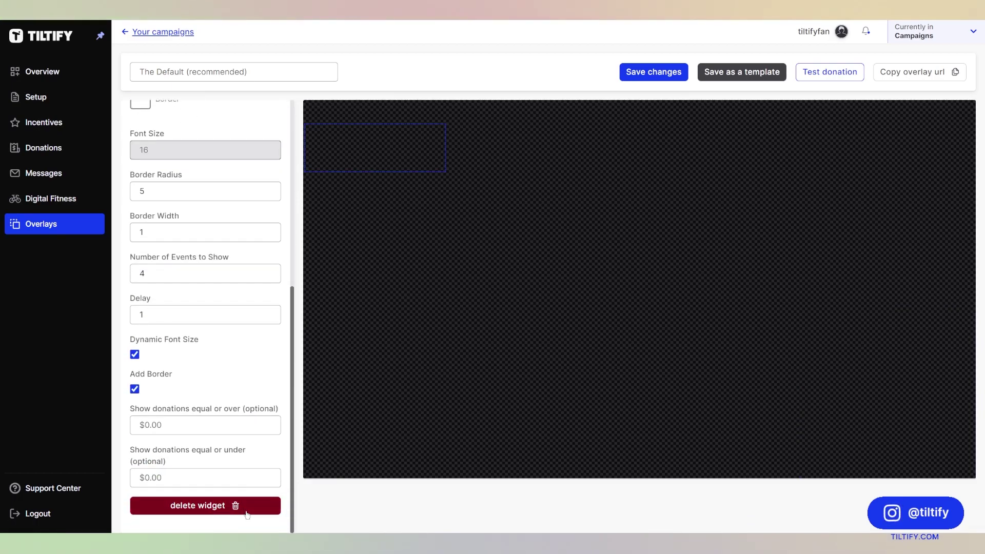
pyautogui.click(241, 506)
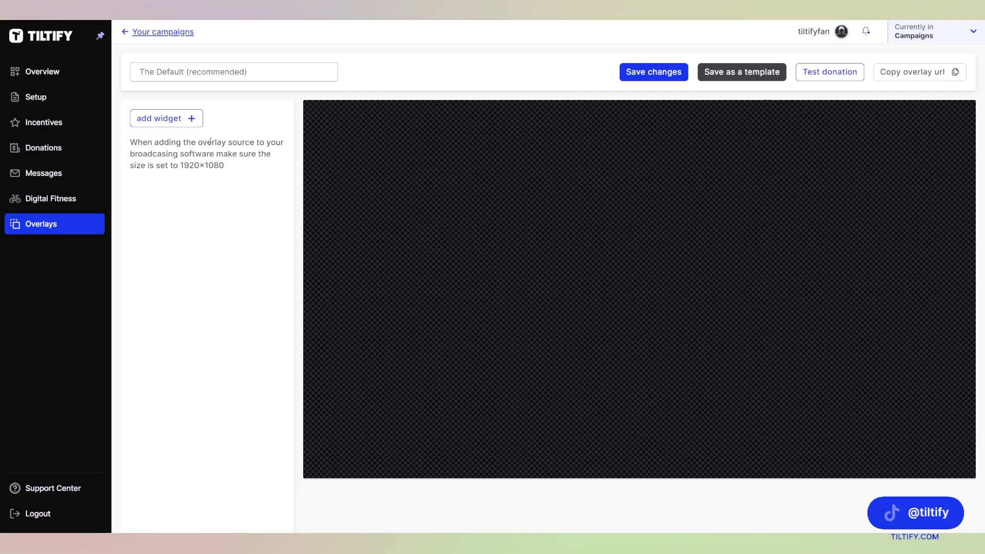
pyautogui.click(189, 119)
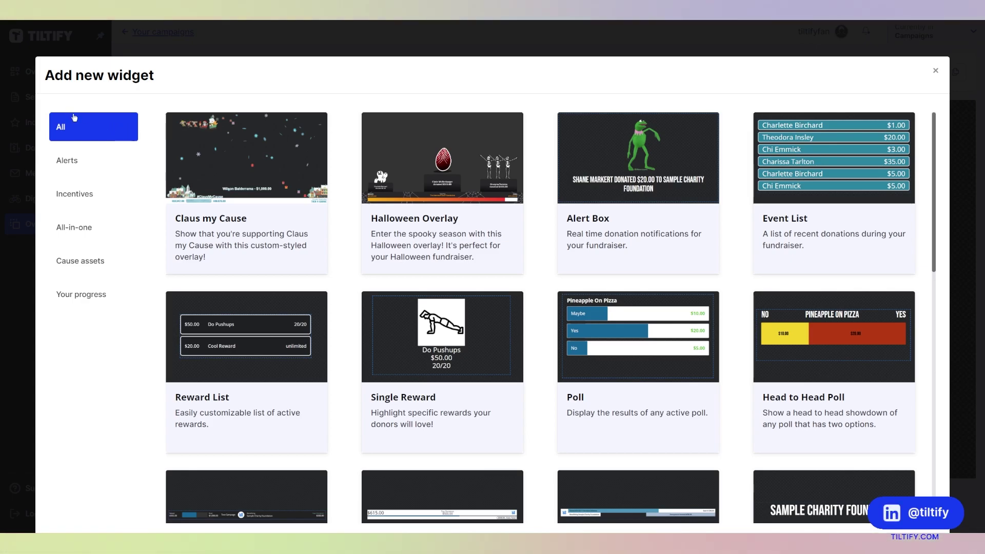
pyautogui.click(82, 160)
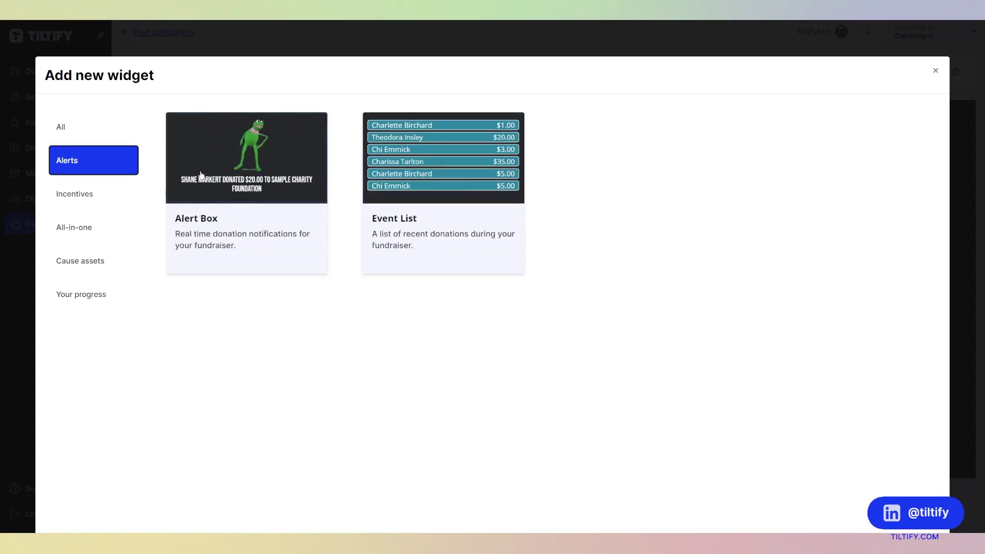
pyautogui.click(96, 201)
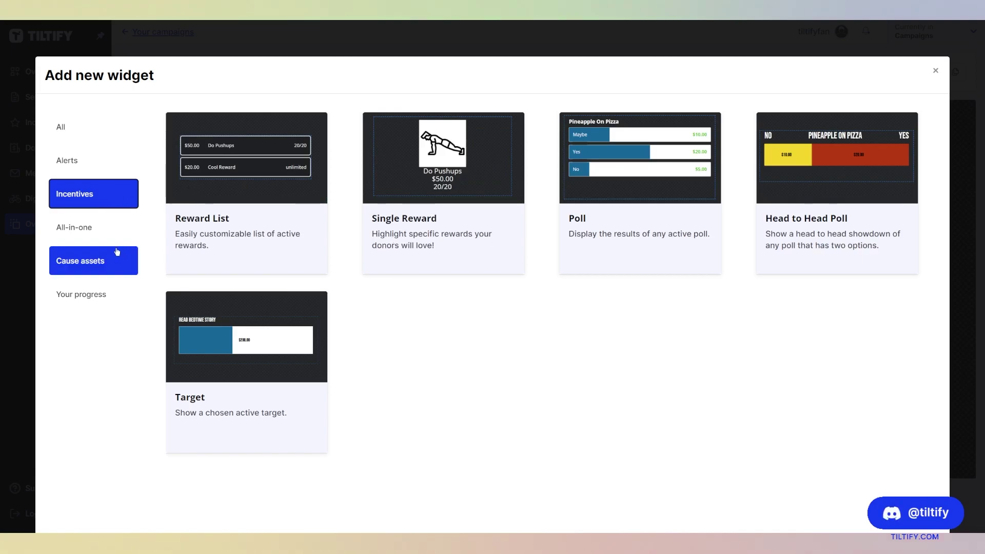
pyautogui.click(114, 227)
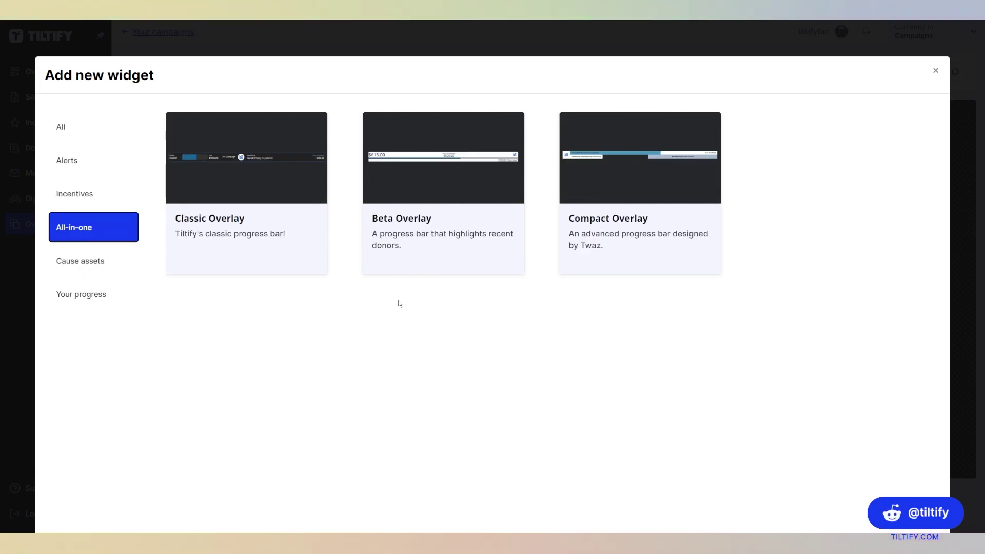
pyautogui.click(103, 266)
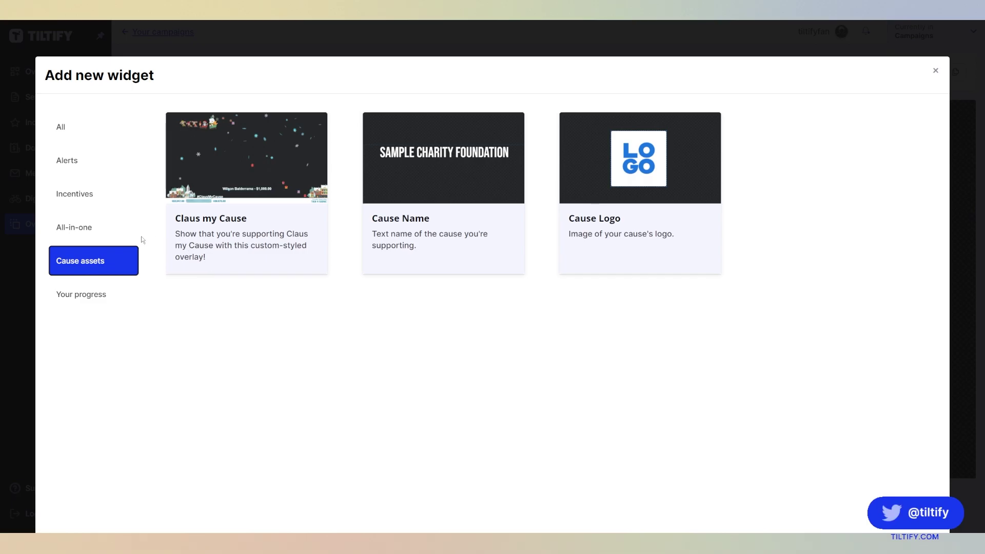
pyautogui.click(135, 294)
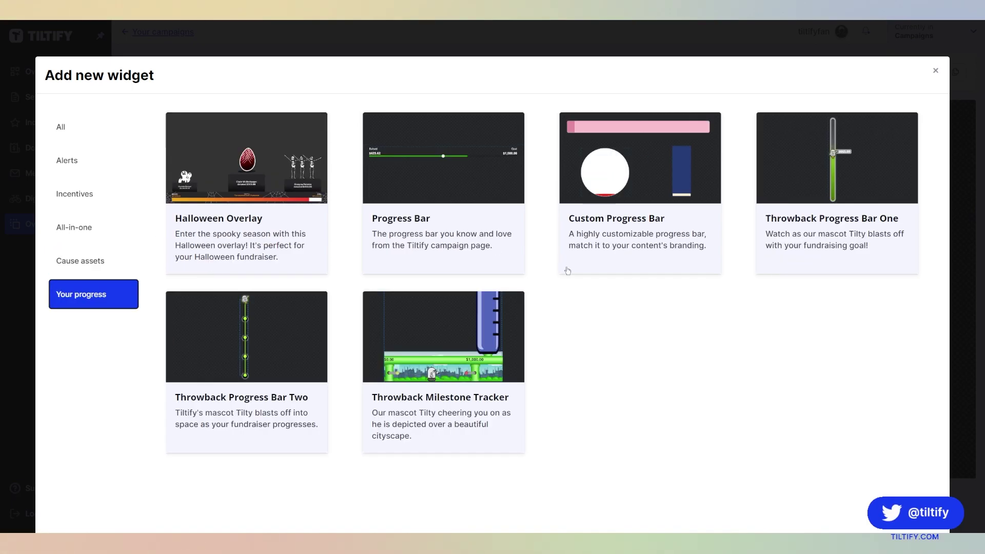
pyautogui.click(94, 127)
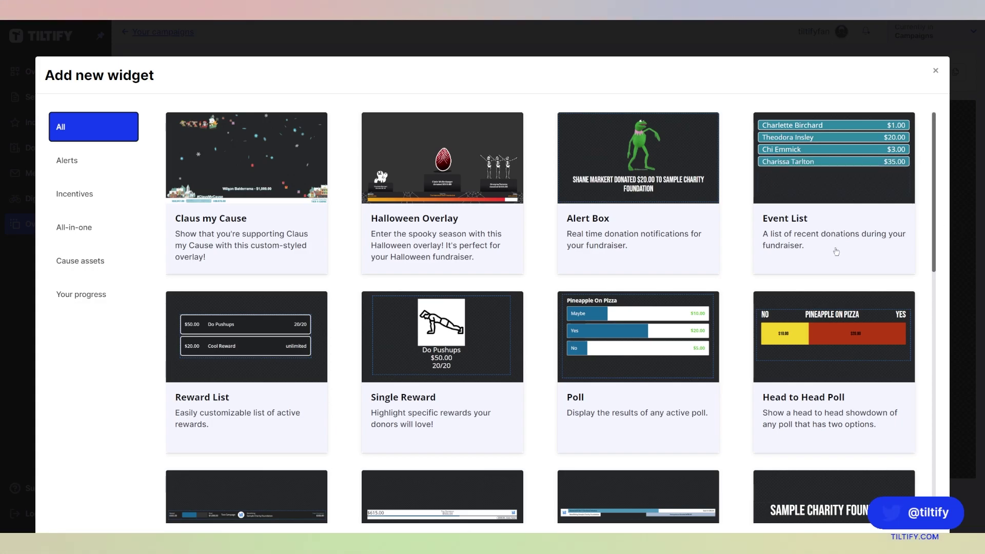
pyautogui.scroll(-2, 267, 349)
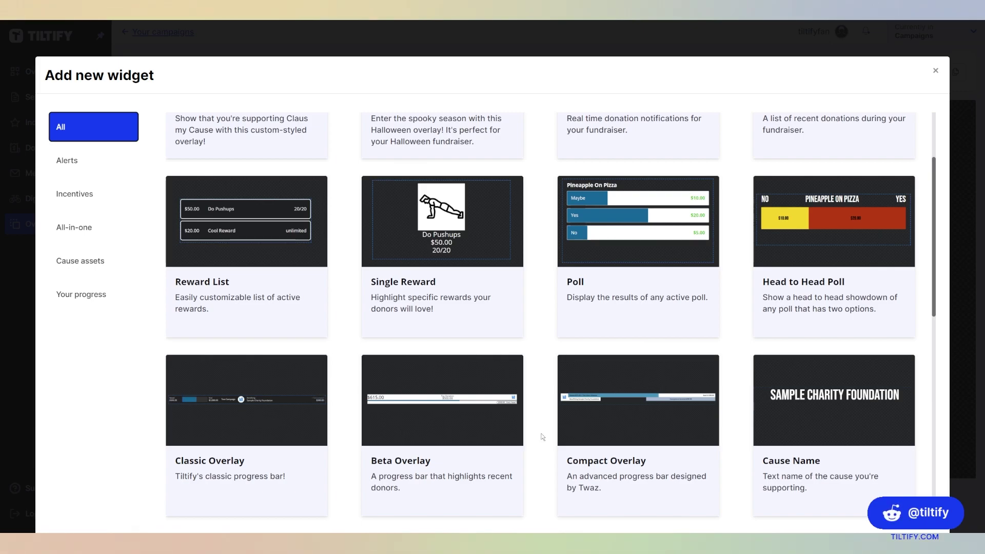
pyautogui.scroll(-2, 413, 339)
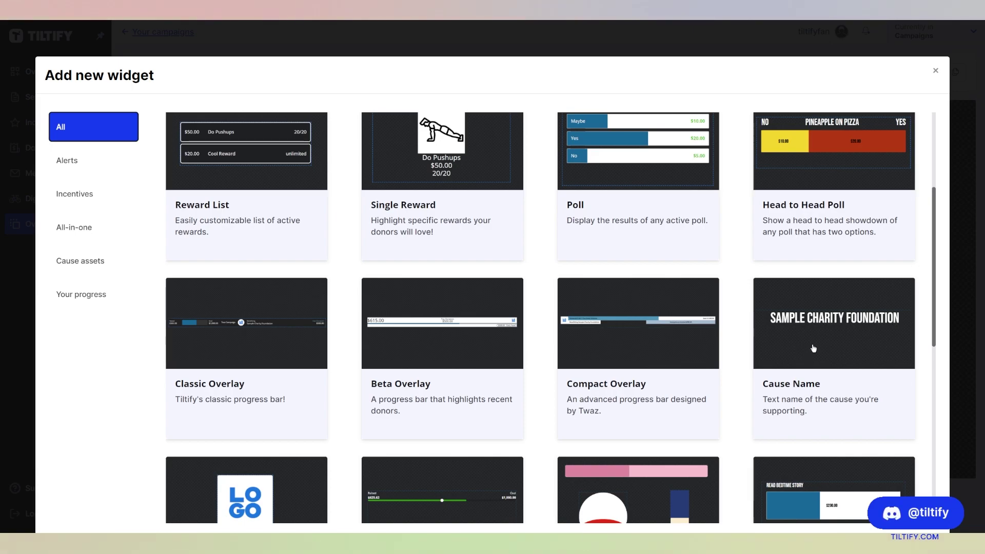
pyautogui.scroll(-3, 813, 352)
pyautogui.scroll(-2, 402, 368)
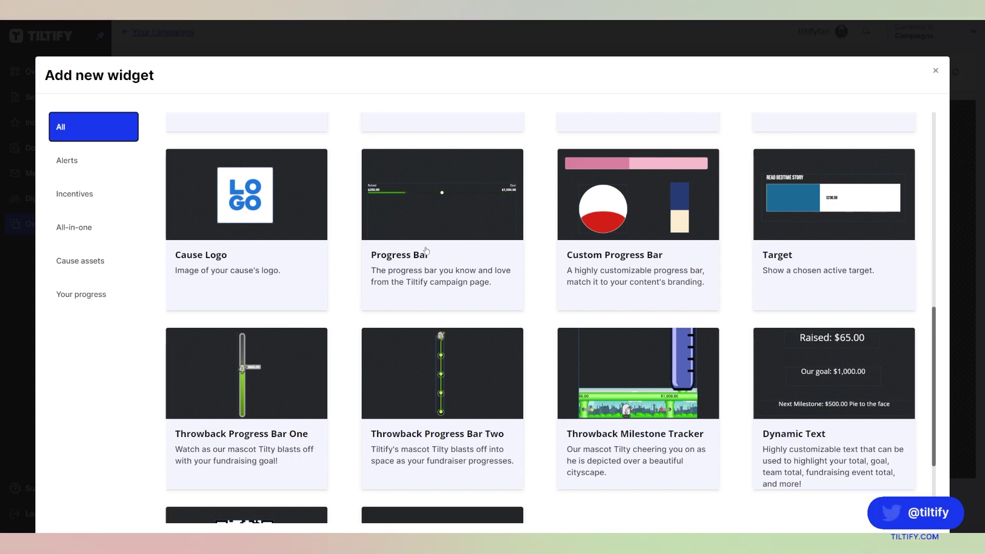
pyautogui.scroll(-3, 426, 251)
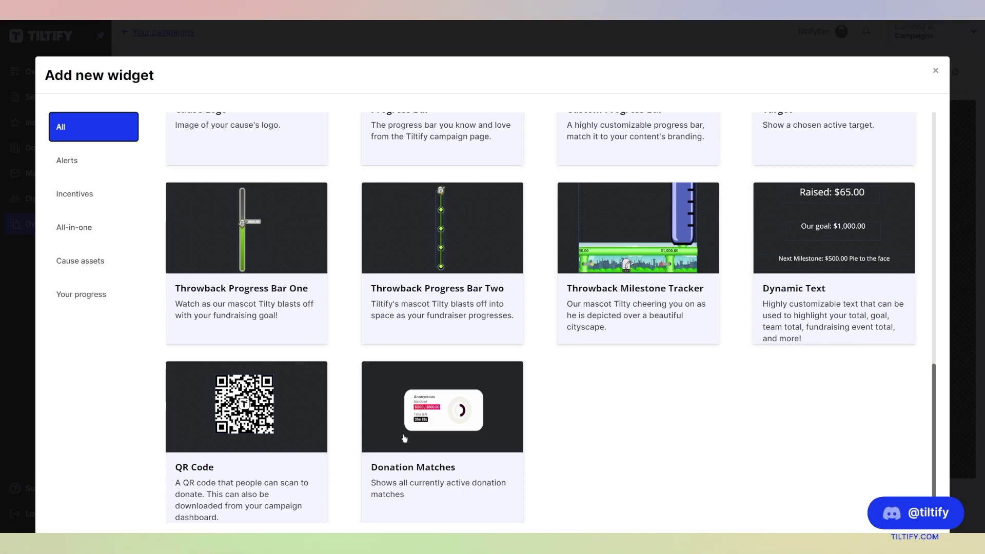
pyautogui.scroll(7, 439, 435)
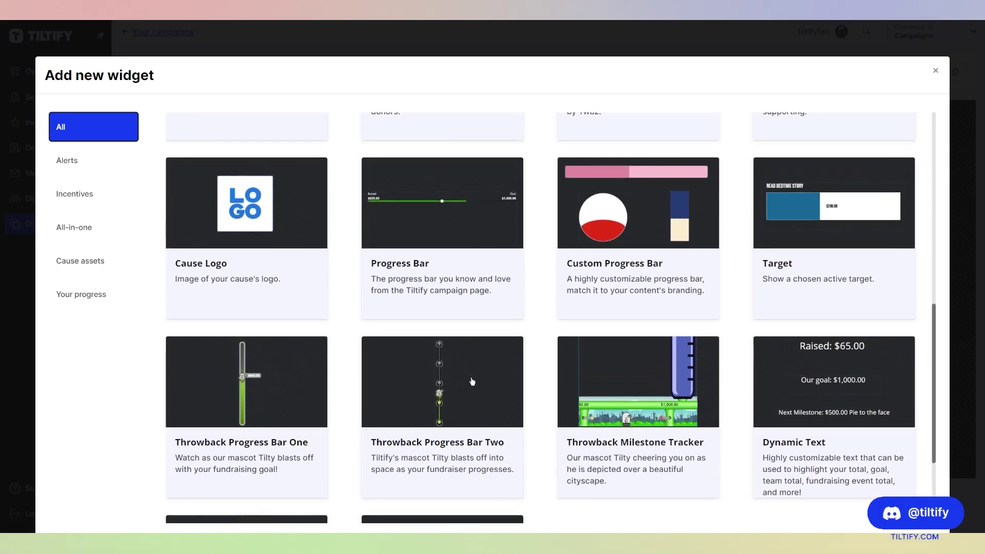
pyautogui.scroll(6, 476, 377)
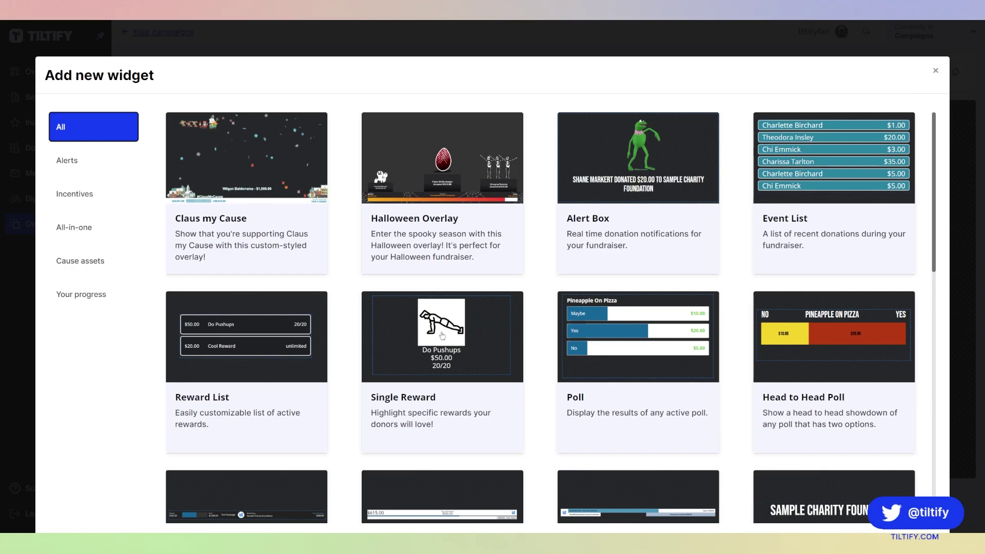
pyautogui.scroll(-4, 445, 299)
# Add a Classic Overlay widget, set its font to Archivo, and save the layout
pyautogui.click(292, 316)
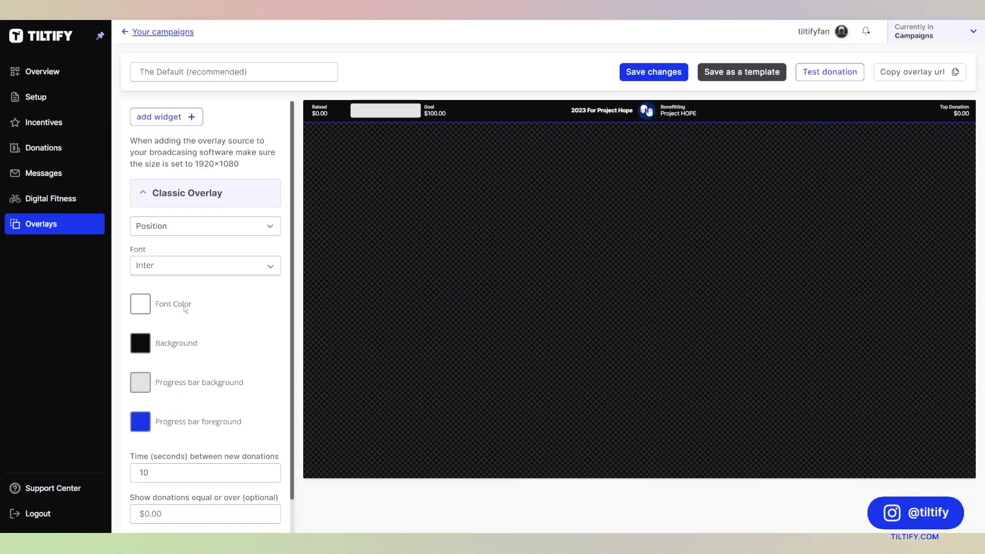
pyautogui.scroll(-1, 201, 294)
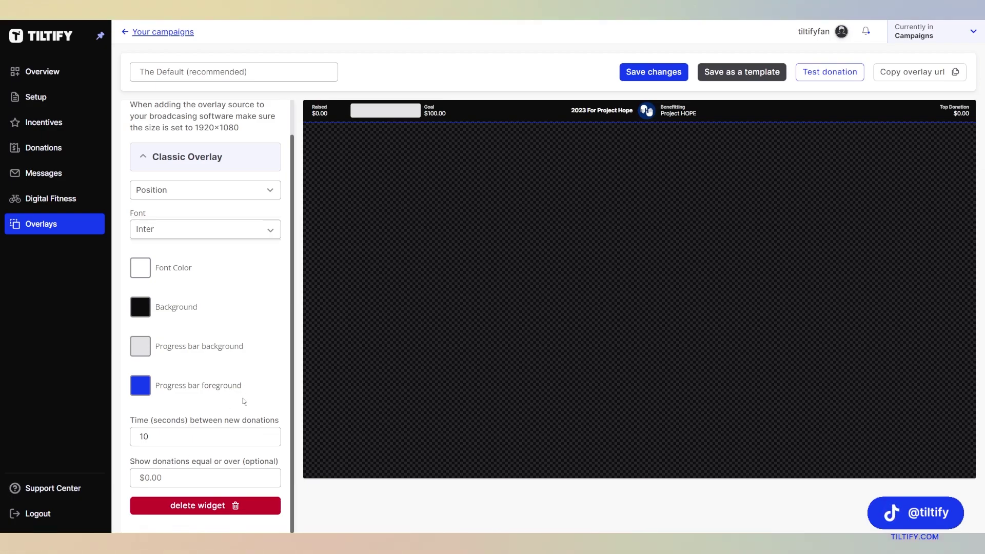
pyautogui.click(247, 234)
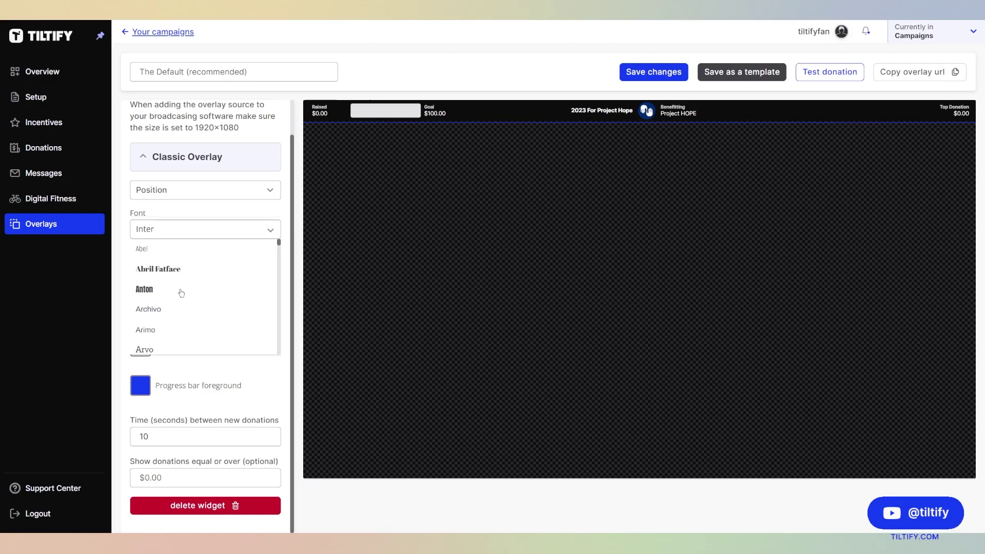
pyautogui.click(181, 293)
pyautogui.click(208, 229)
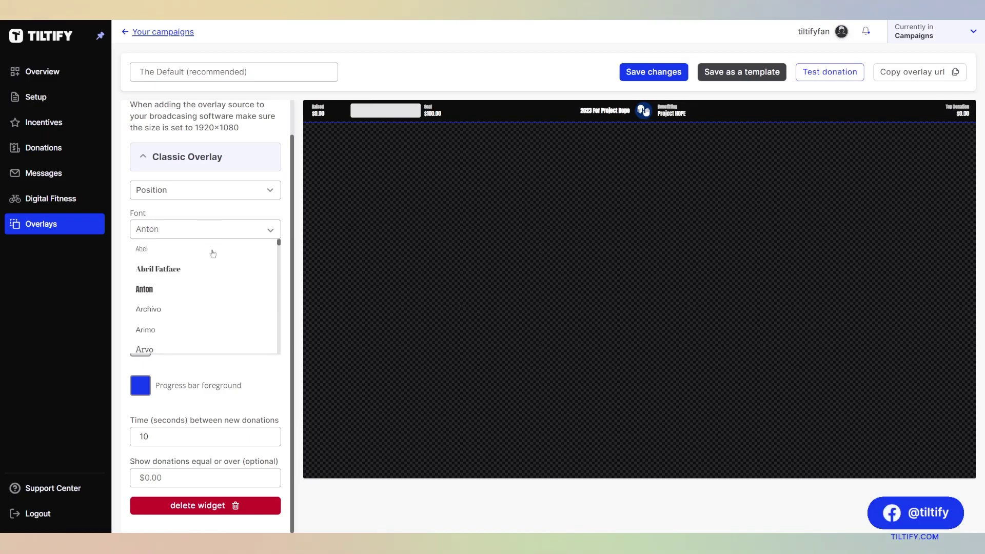
pyautogui.click(186, 310)
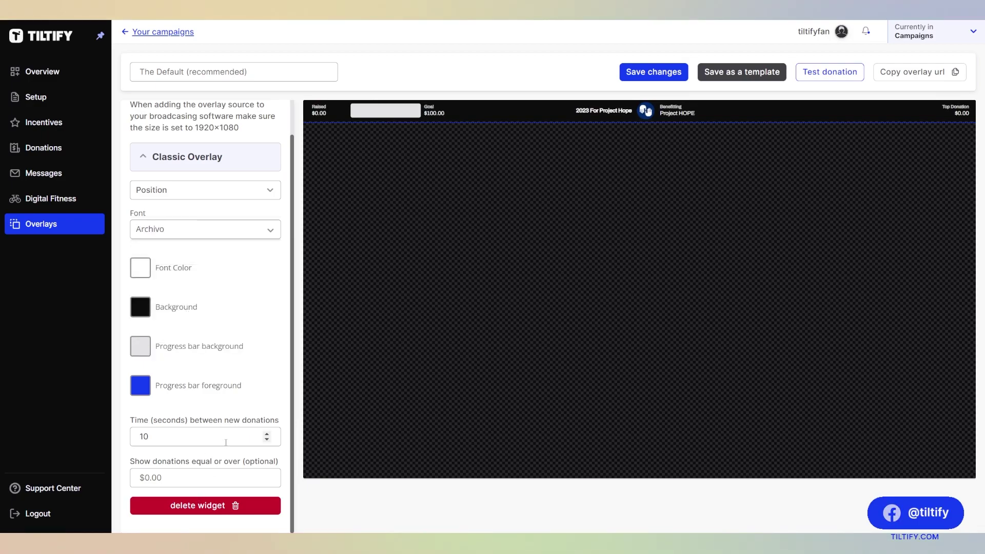
pyautogui.click(654, 71)
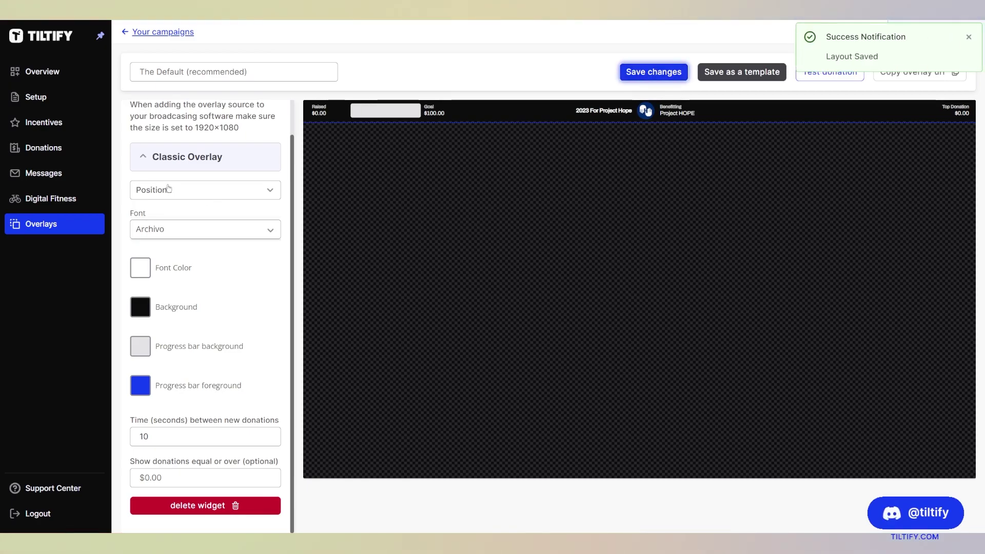
pyautogui.scroll(1, 131, 165)
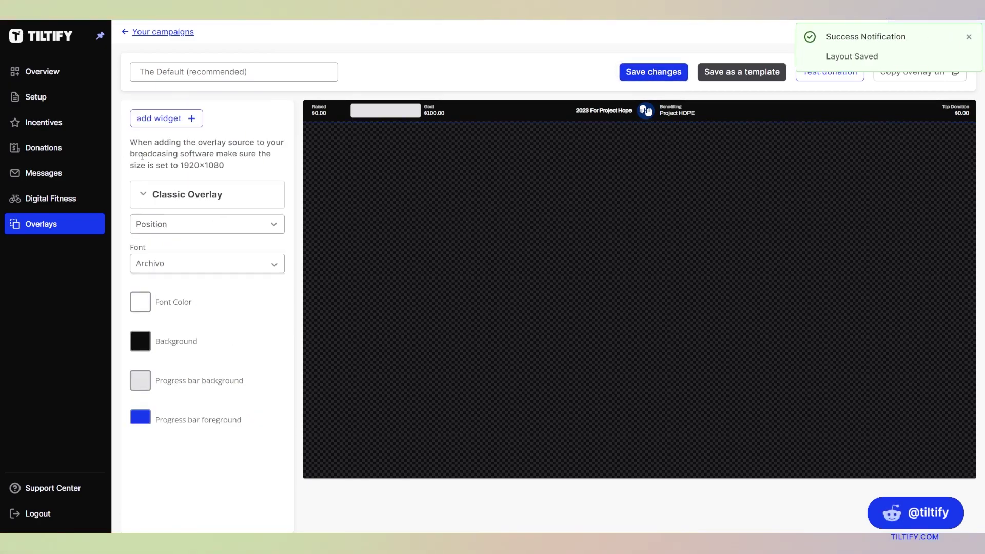
# Add a Reward List widget to the overlay
pyautogui.click(154, 194)
pyautogui.click(168, 120)
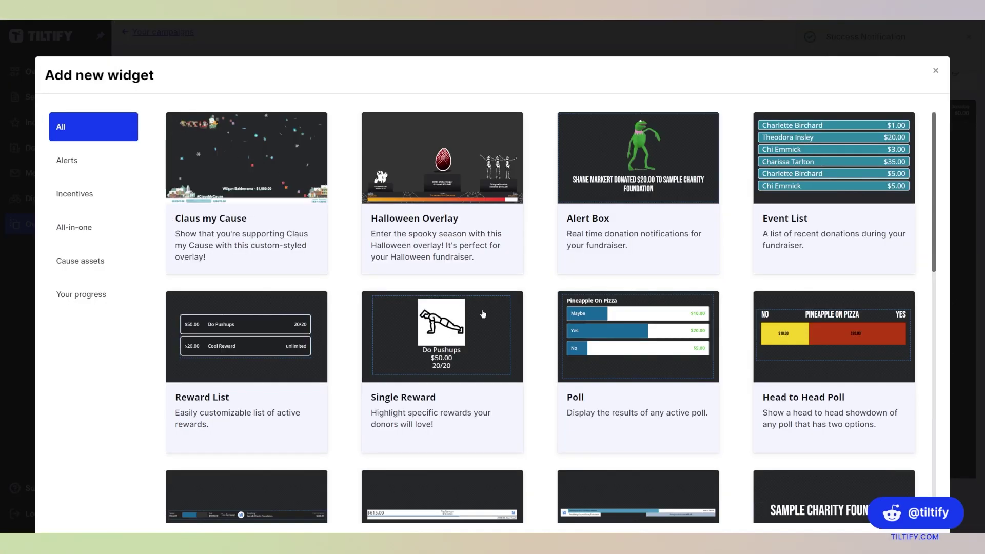
pyautogui.scroll(-2, 400, 319)
pyautogui.click(295, 343)
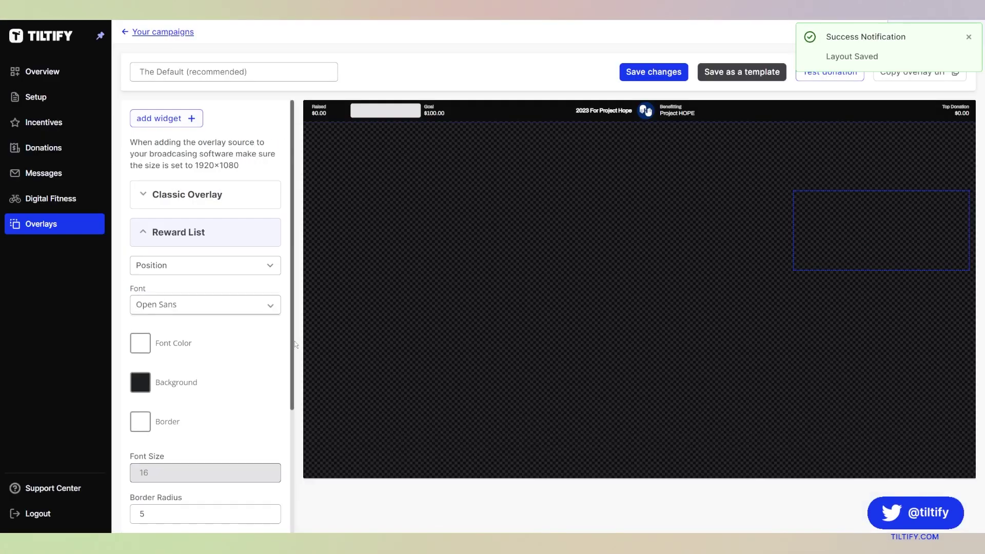
pyautogui.scroll(-3, 253, 380)
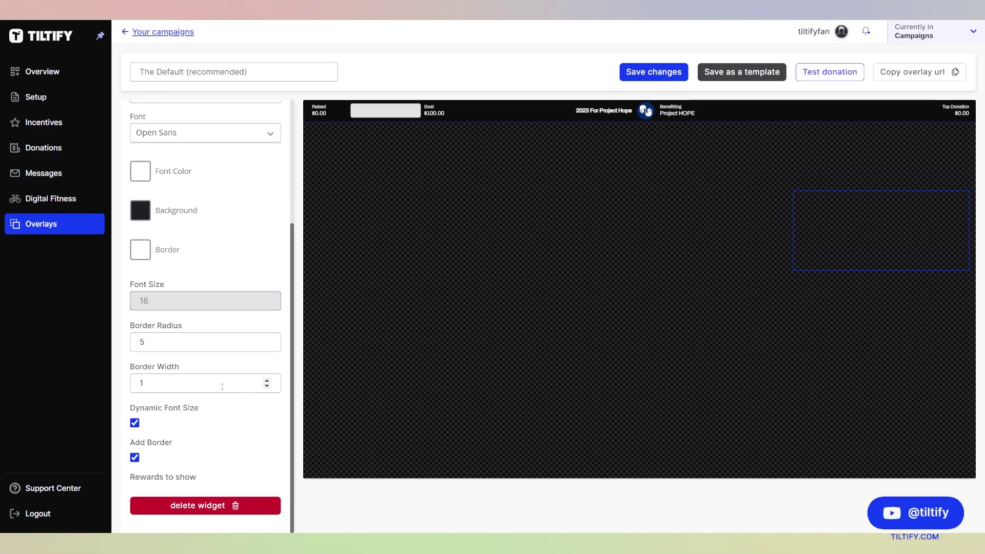
pyautogui.scroll(3, 182, 368)
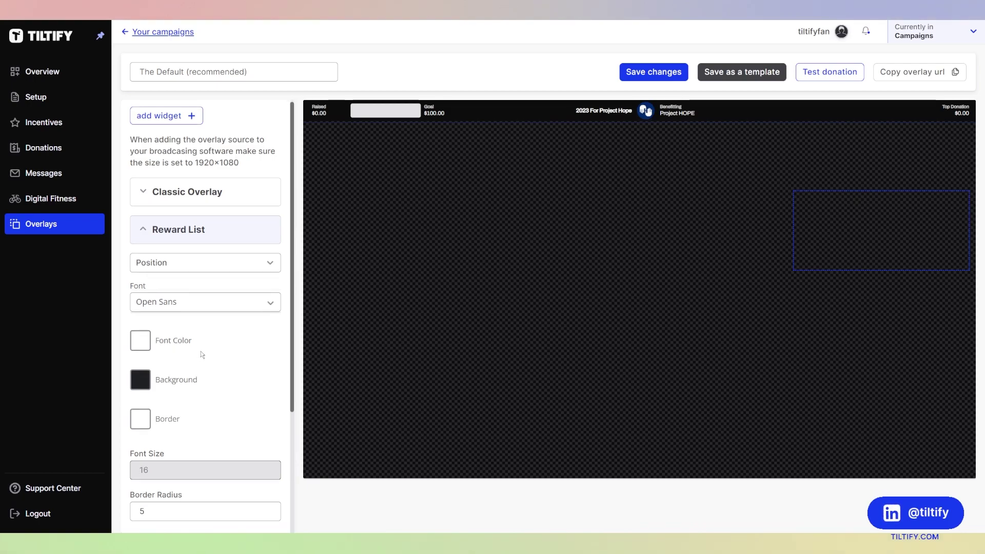
pyautogui.scroll(-3, 185, 360)
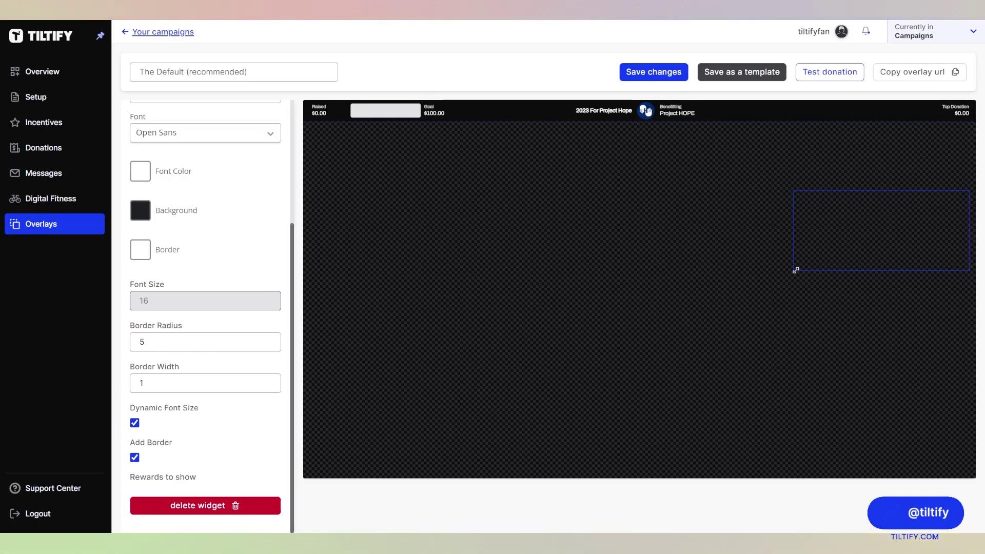
# Enlarge the reward list area, disable Dynamic Font Size, set font size 25, and save
pyautogui.moveTo(794, 271); pyautogui.dragTo(757, 298)
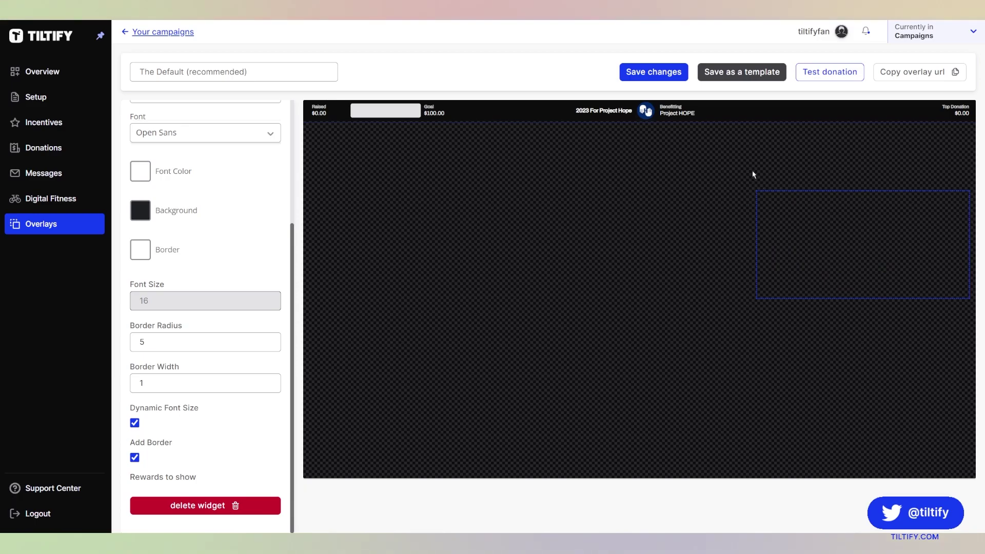
pyautogui.click(134, 426)
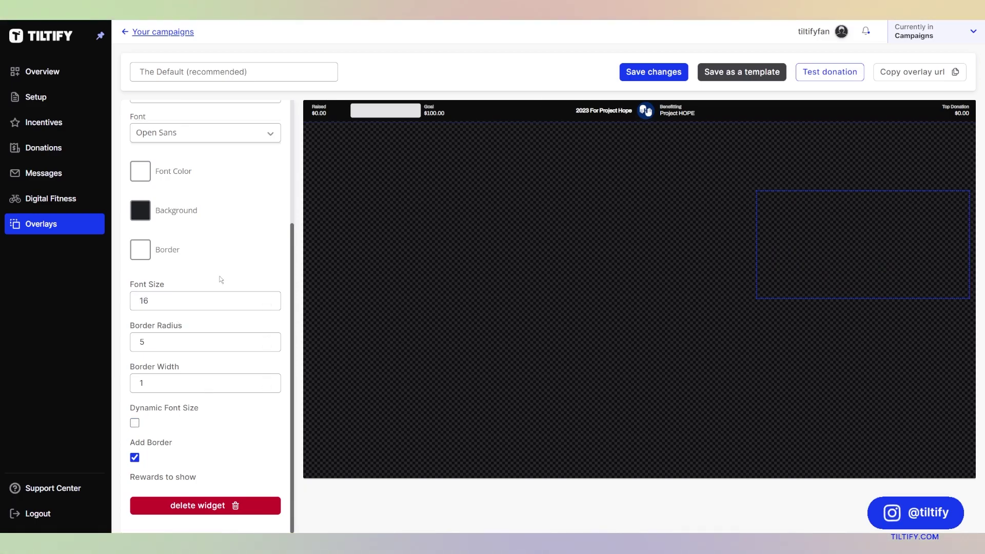
pyautogui.click(267, 298)
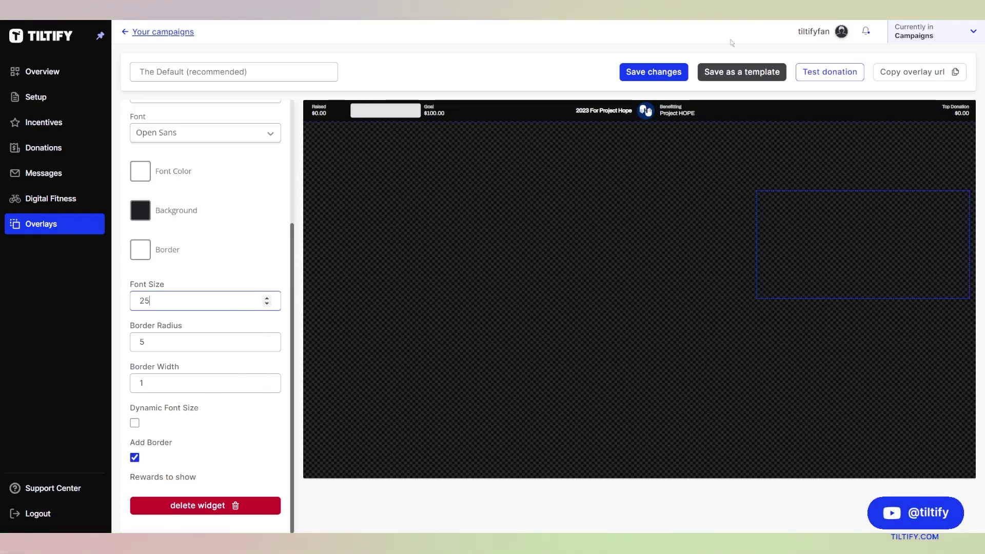
pyautogui.click(654, 72)
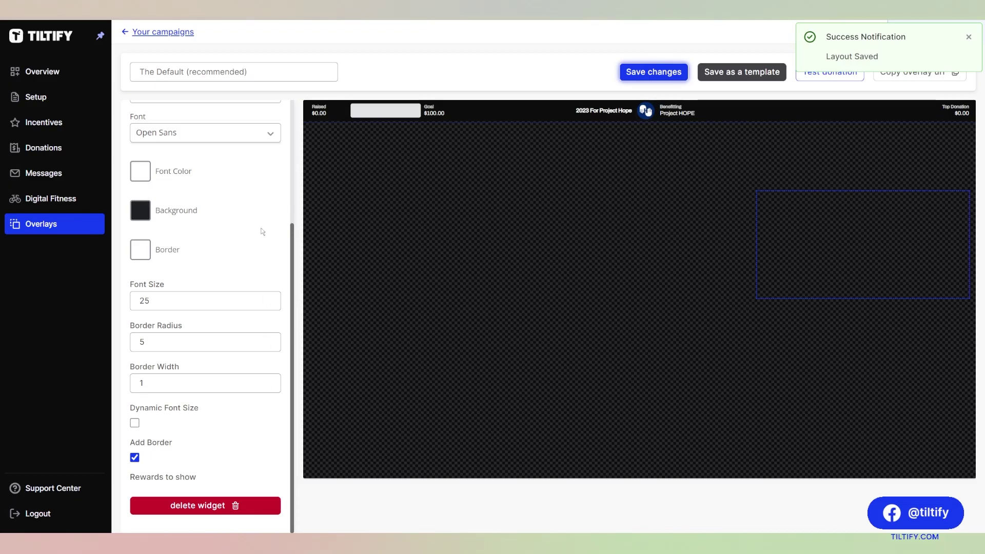
pyautogui.scroll(3, 175, 222)
pyautogui.scroll(2, 160, 179)
pyautogui.click(174, 231)
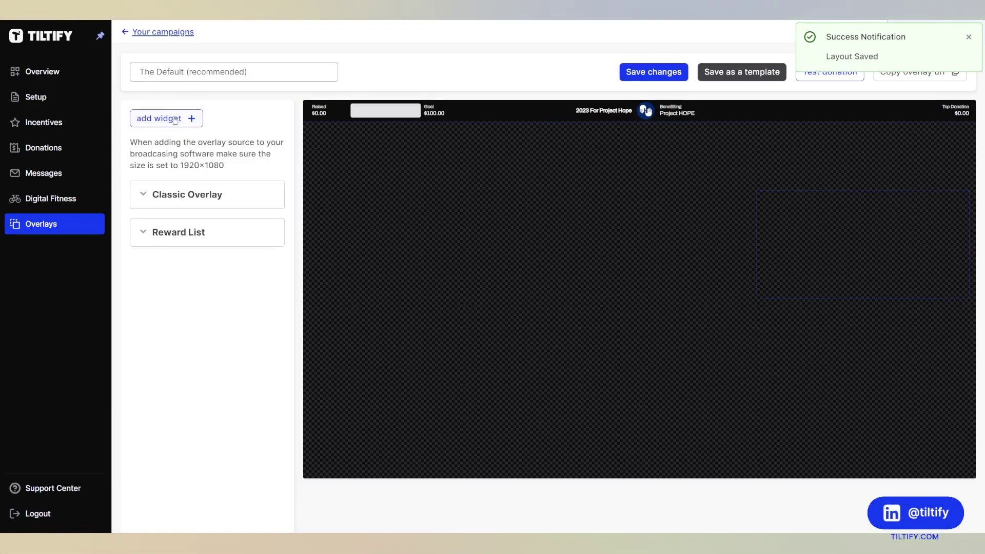
pyautogui.click(179, 121)
pyautogui.scroll(-5, 634, 259)
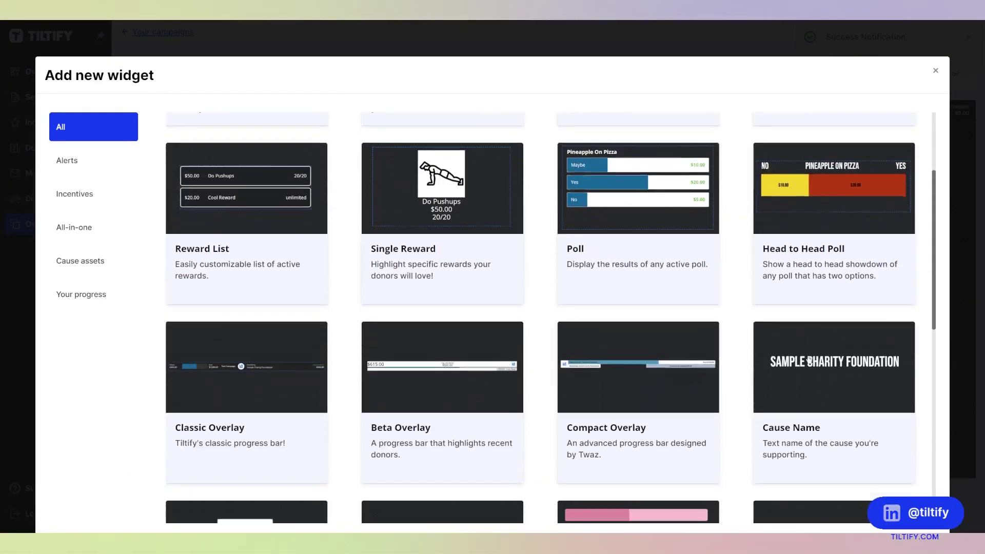
pyautogui.click(937, 71)
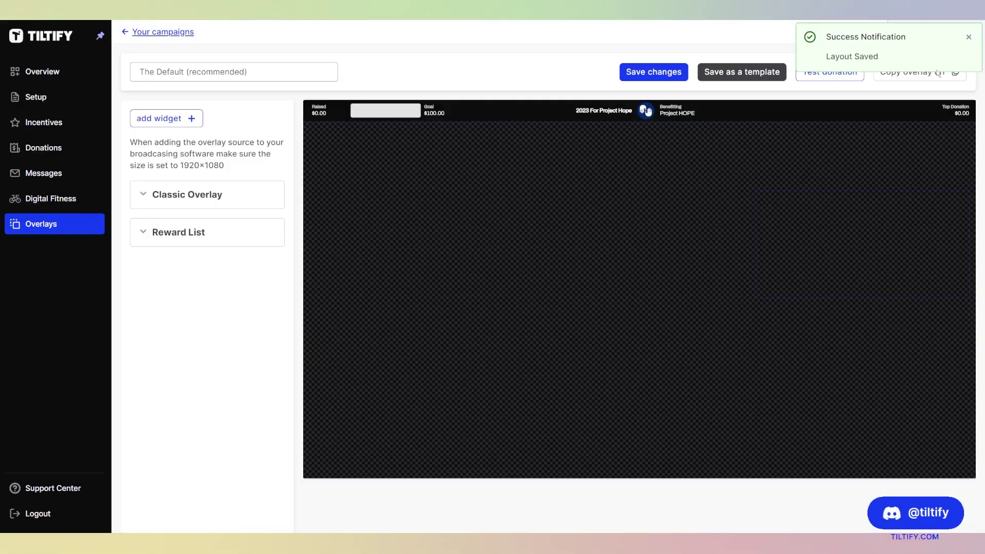
pyautogui.click(662, 74)
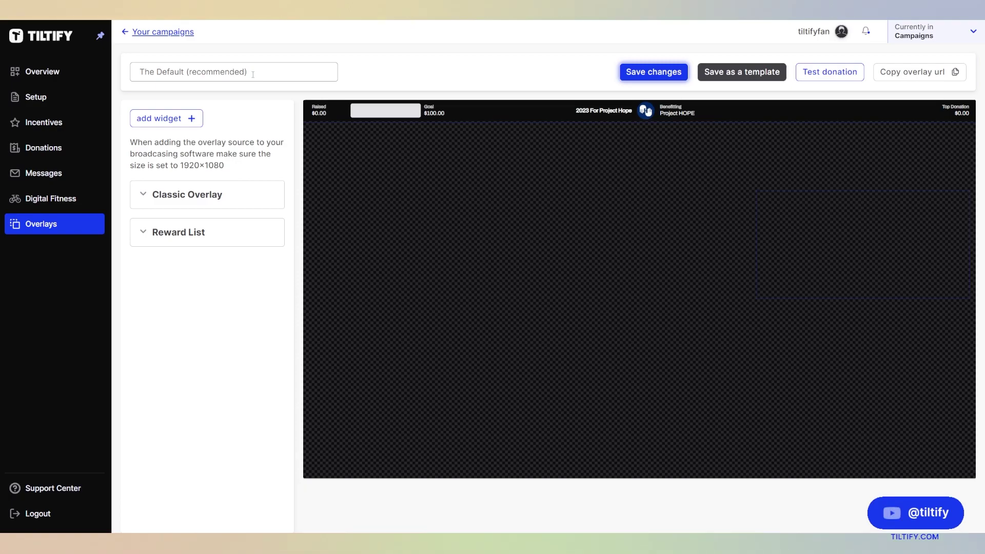
# Rename the layout to 'main overlay', save it, and store it as a template
pyautogui.moveTo(252, 74); pyautogui.dragTo(139, 73)
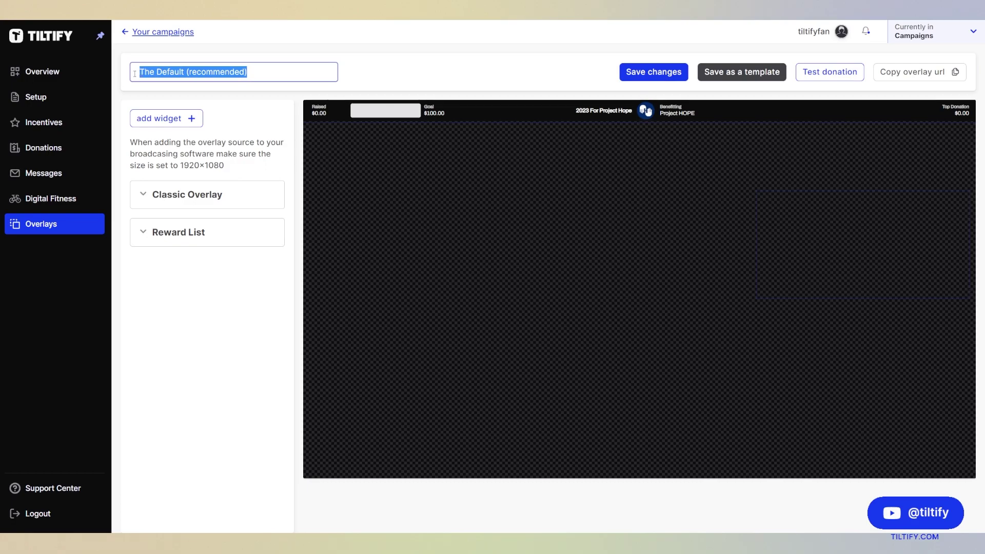
pyautogui.press('BackSpace')
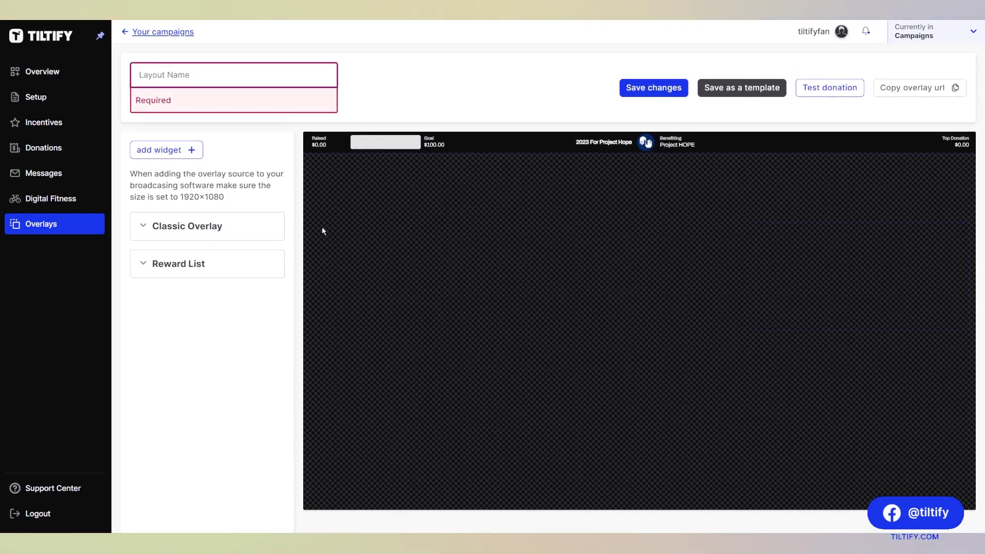
pyautogui.write('main ')
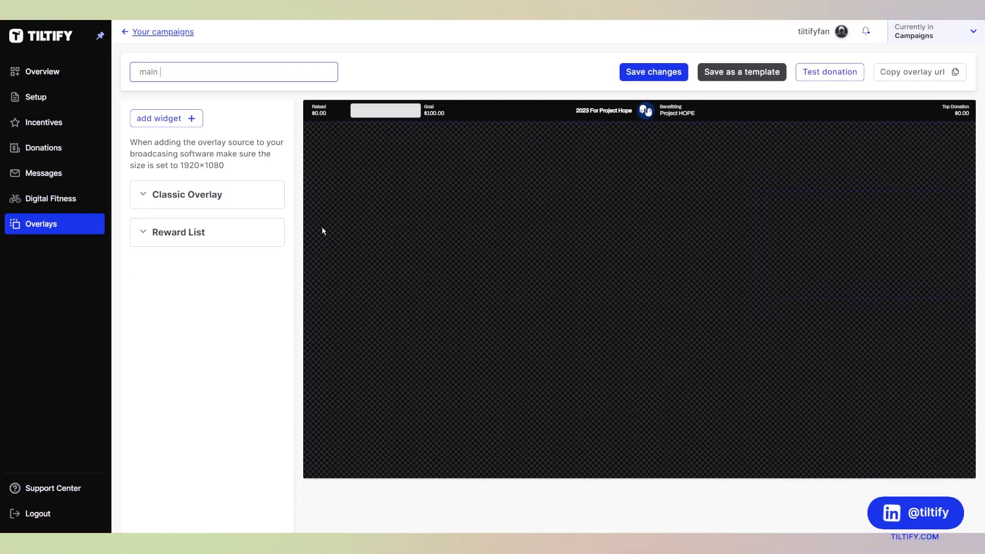
pyautogui.write('overlay')
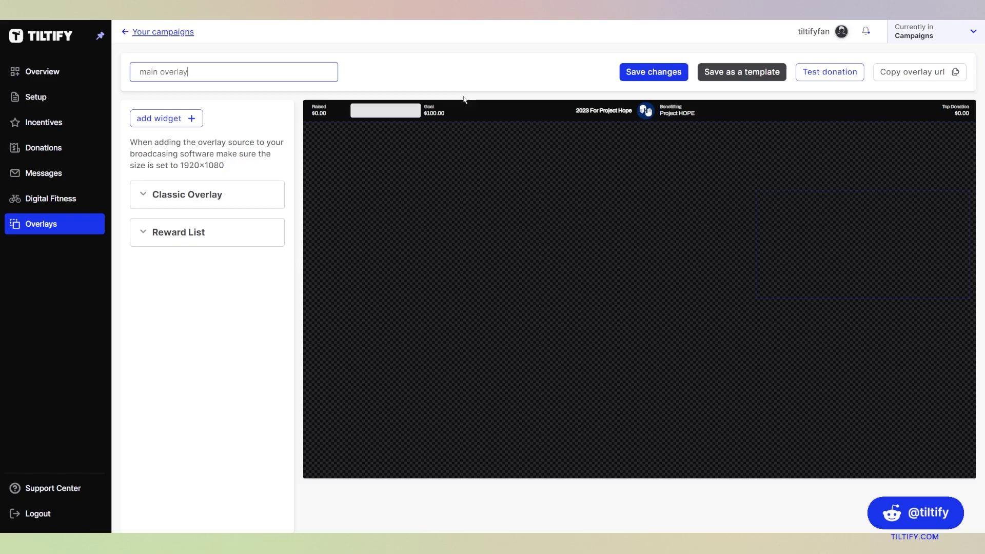
pyautogui.click(632, 71)
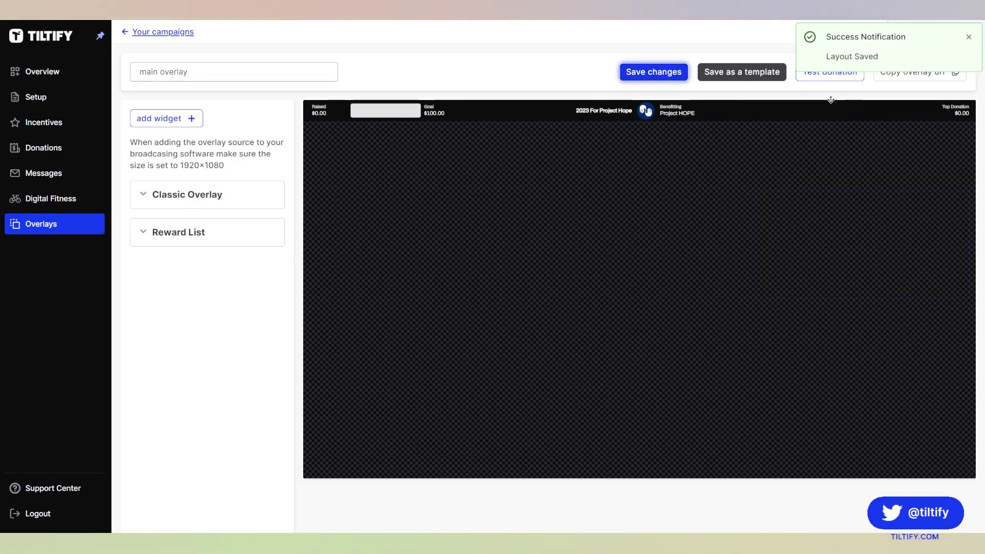
pyautogui.click(761, 74)
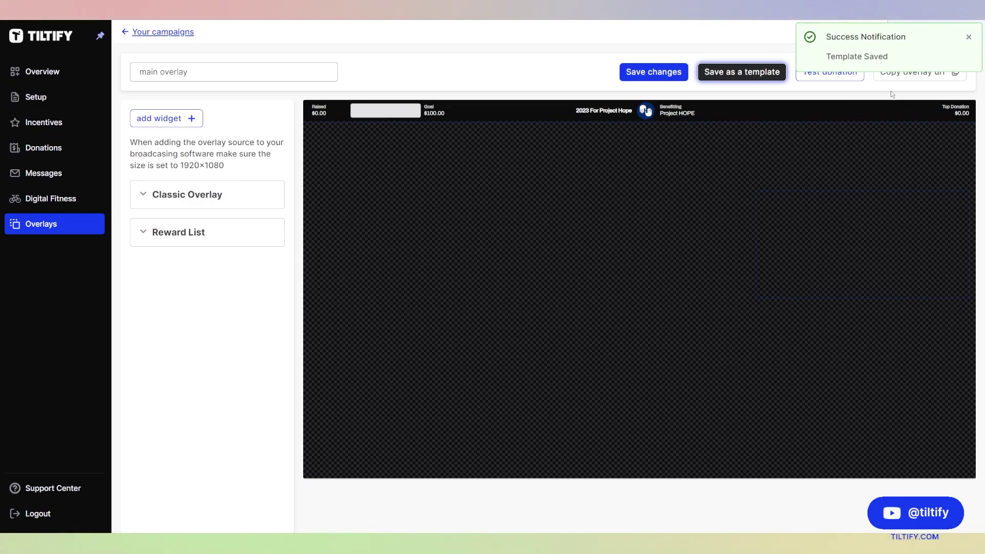
pyautogui.click(969, 37)
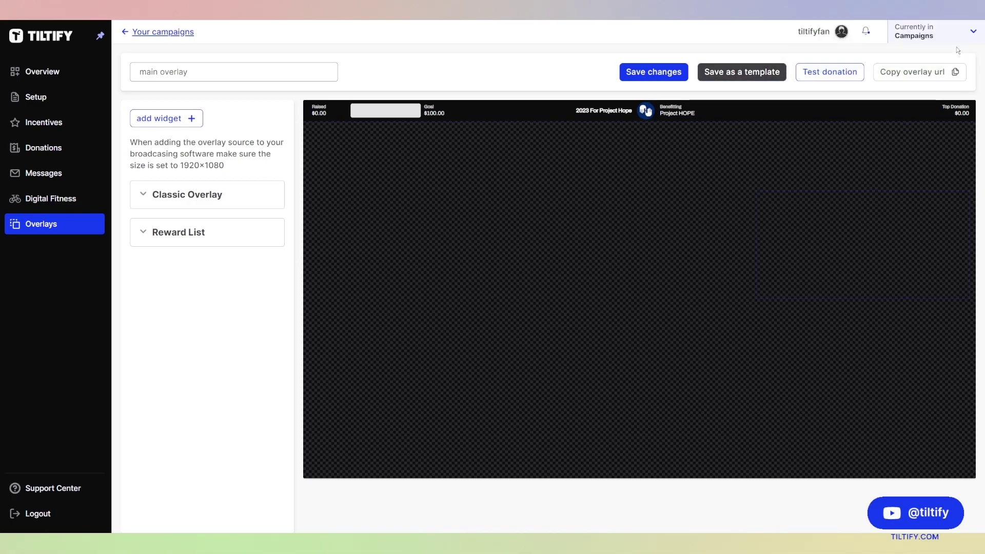
# Copy the overlay URL and send a test donation to the preview
pyautogui.click(936, 73)
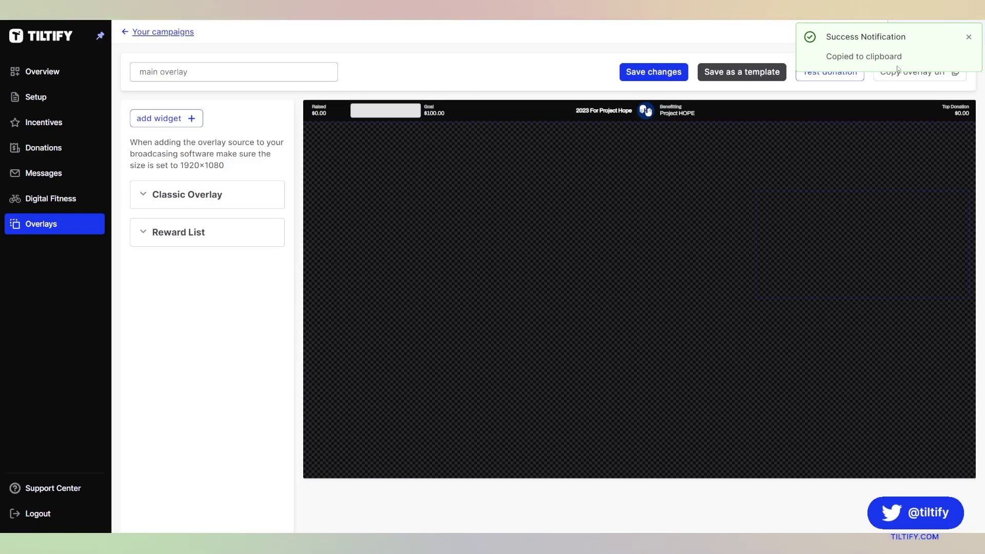
pyautogui.click(817, 82)
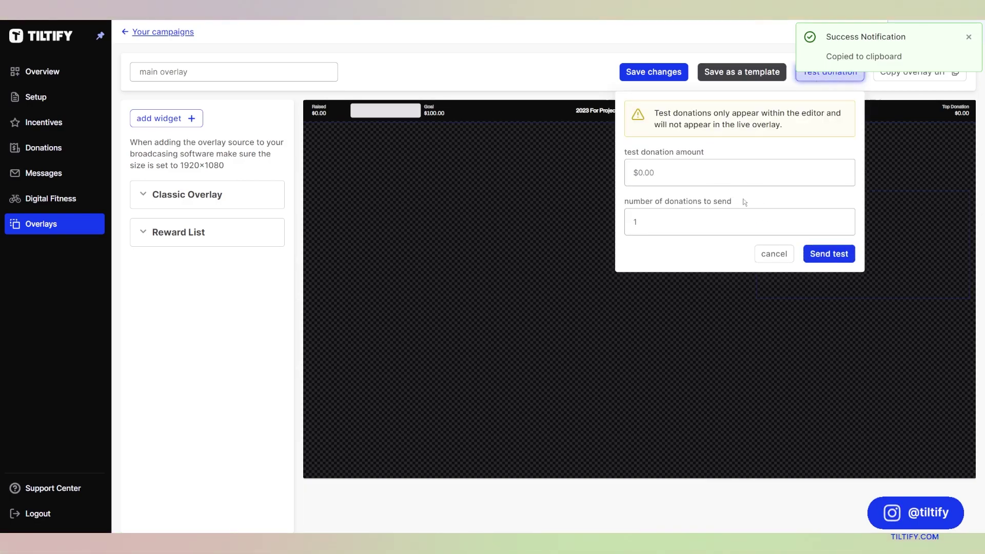
pyautogui.click(827, 254)
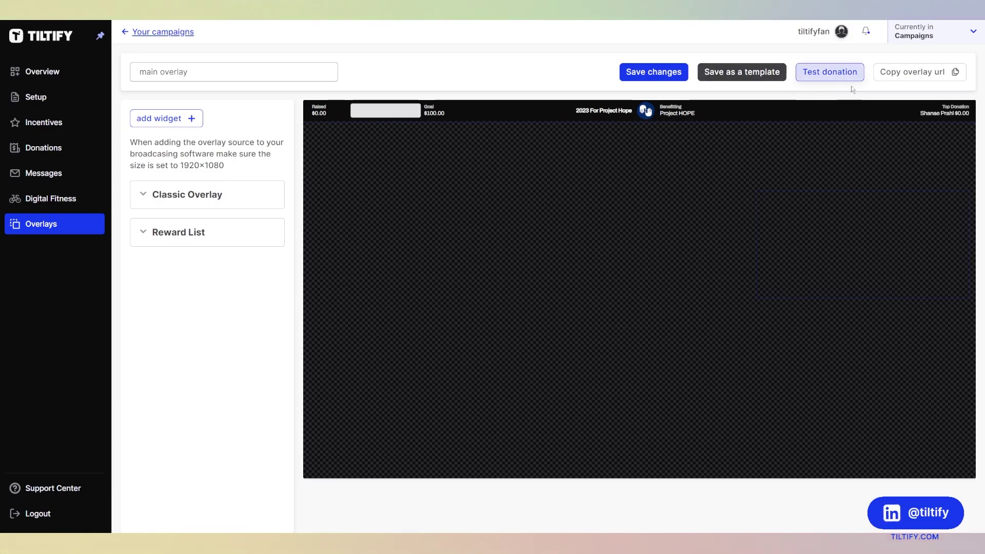
# Go from the editor through My Hub to the Overlay Templates list
pyautogui.click(177, 32)
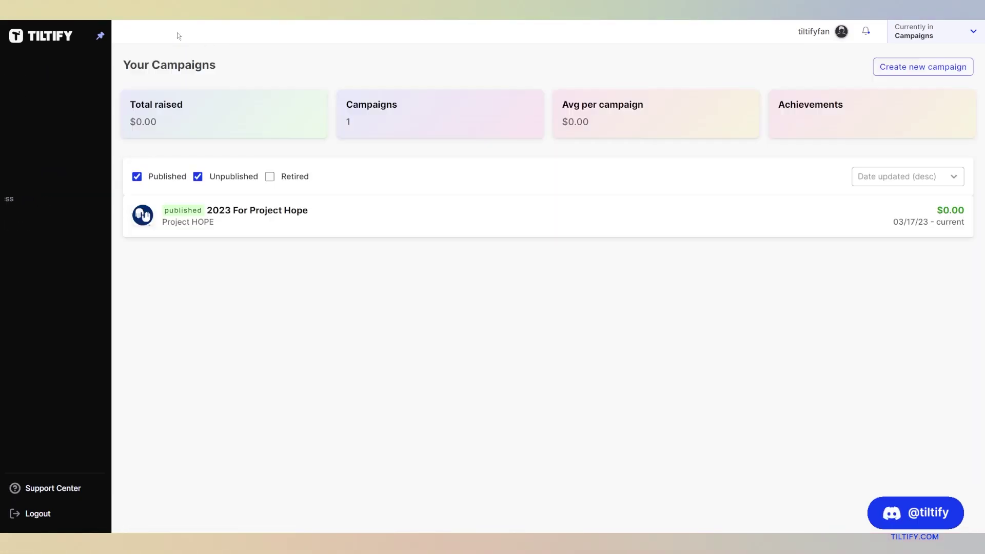
pyautogui.click(54, 36)
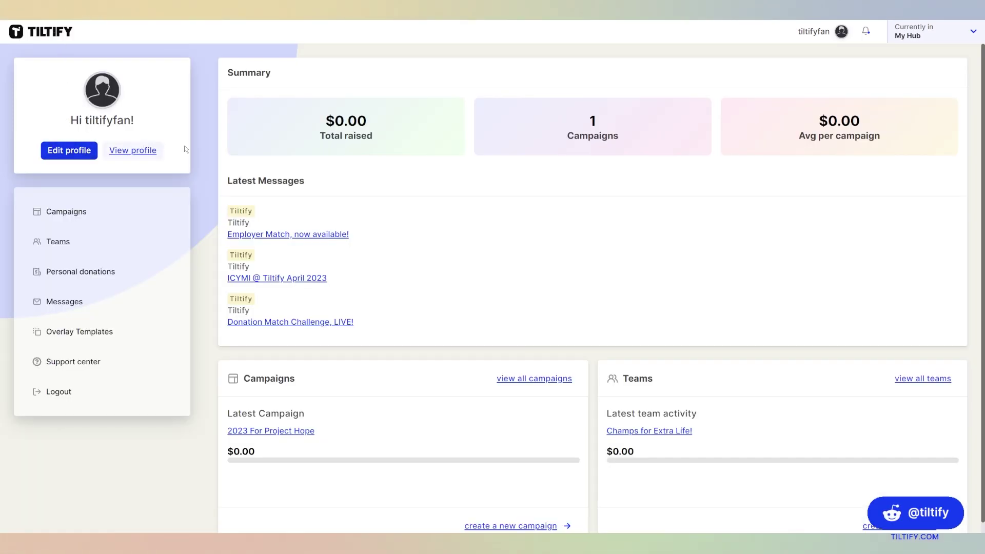
pyautogui.click(92, 335)
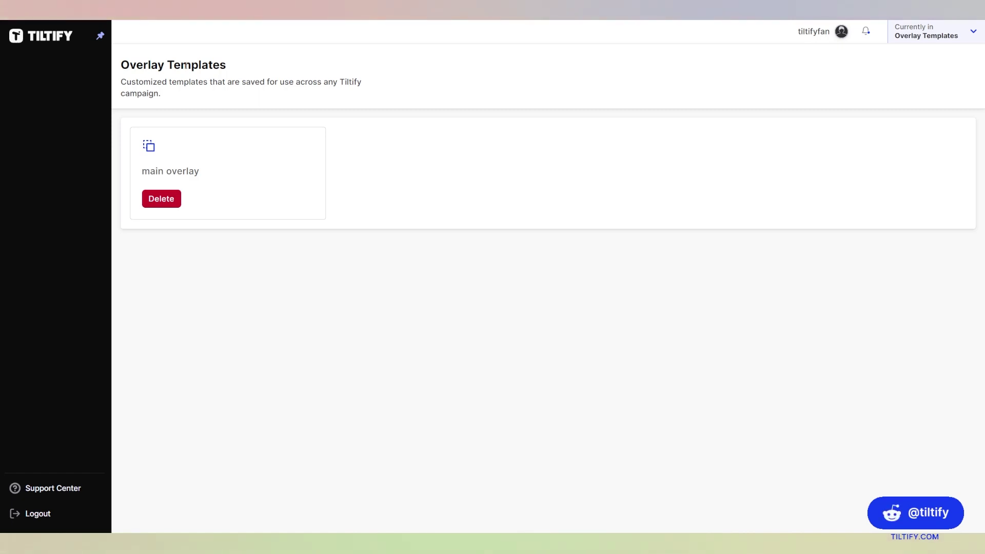
# Go back to the My Hub dashboard via the TILTIFY logo
pyautogui.click(59, 37)
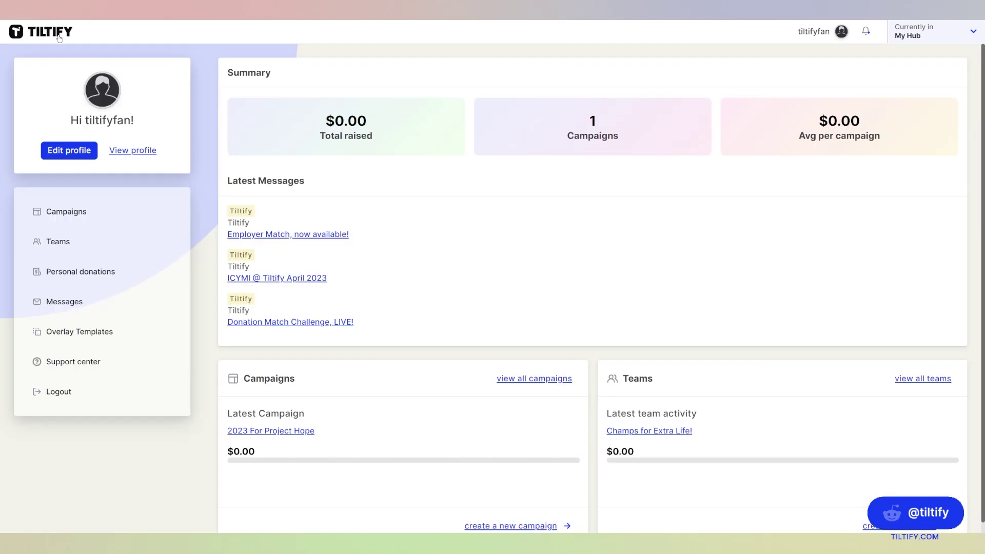